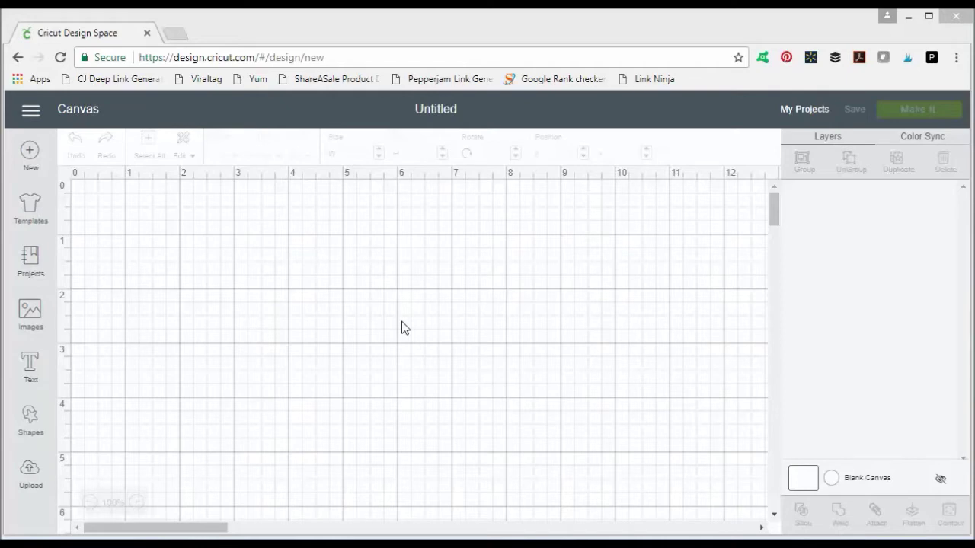
Add a new text object reading 'test' to the blank canvas.
click(31, 366)
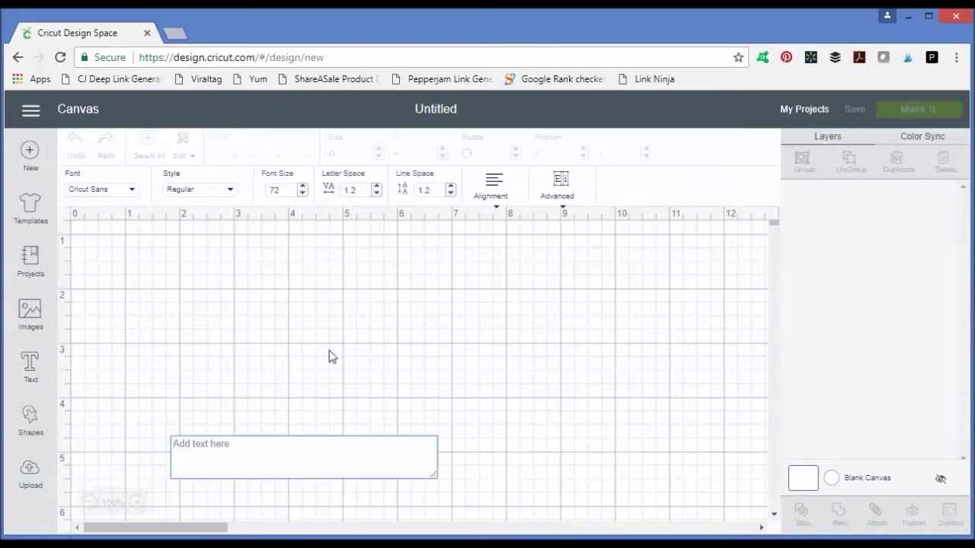
text(I)
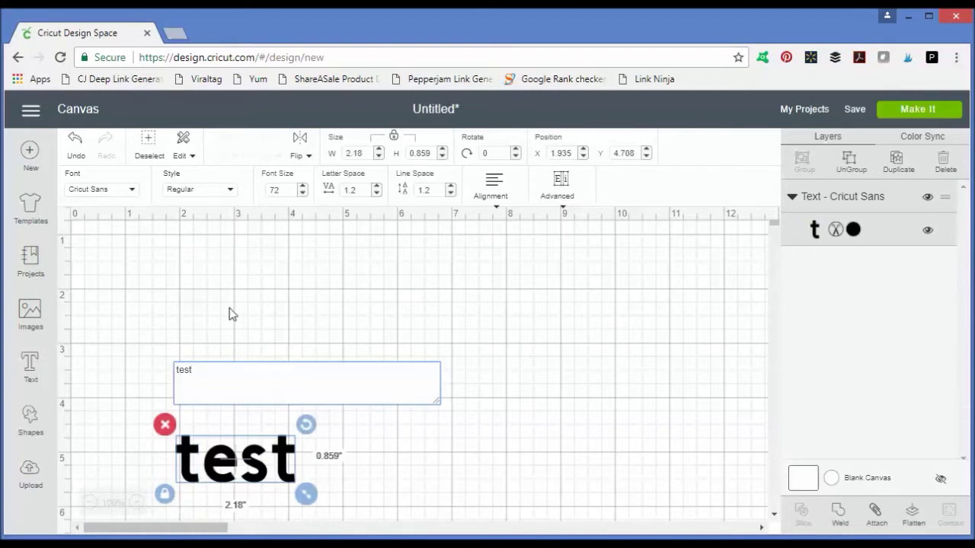
Filter the font list to Cricut fonts and apply Alphalicious to the text.
click(132, 196)
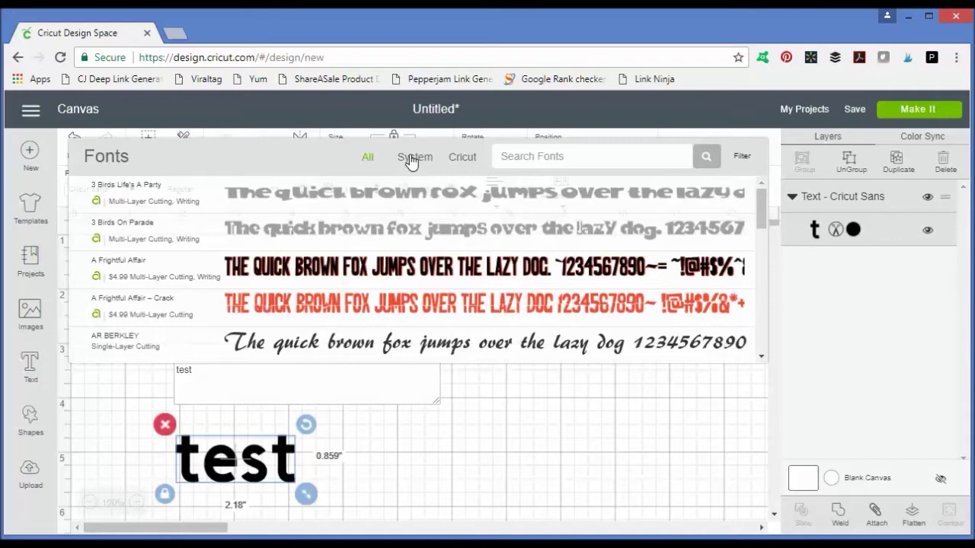
click(411, 160)
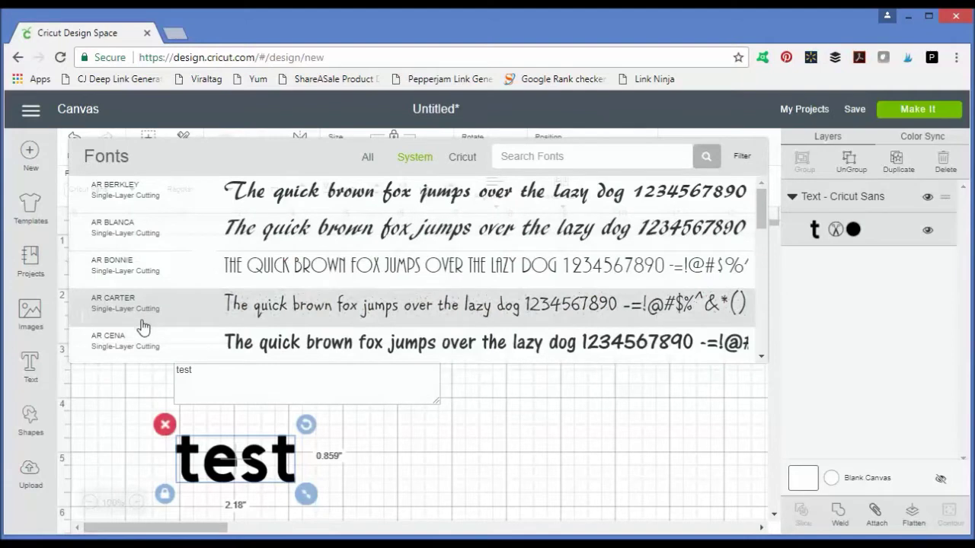
click(461, 158)
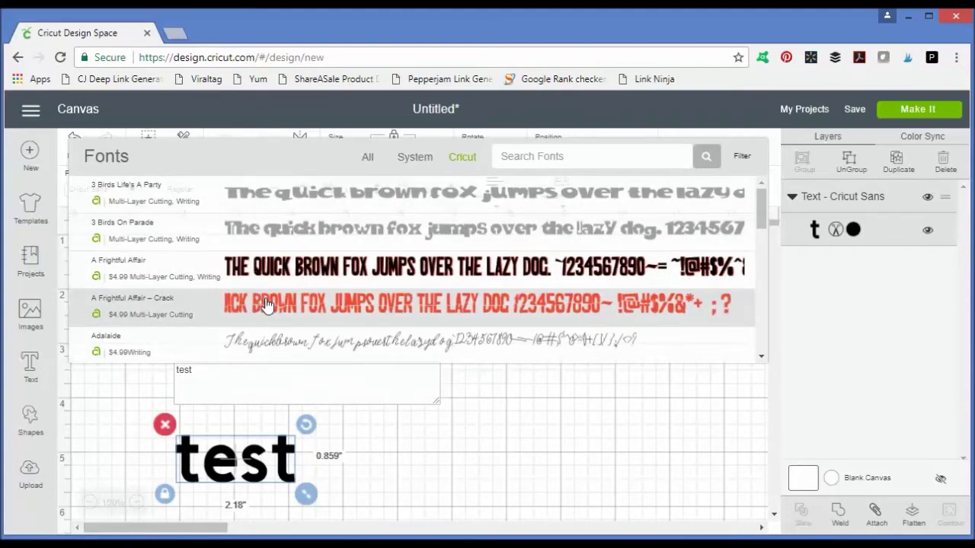
scroll(283, 323, down, 2)
scroll(283, 324, down, 2)
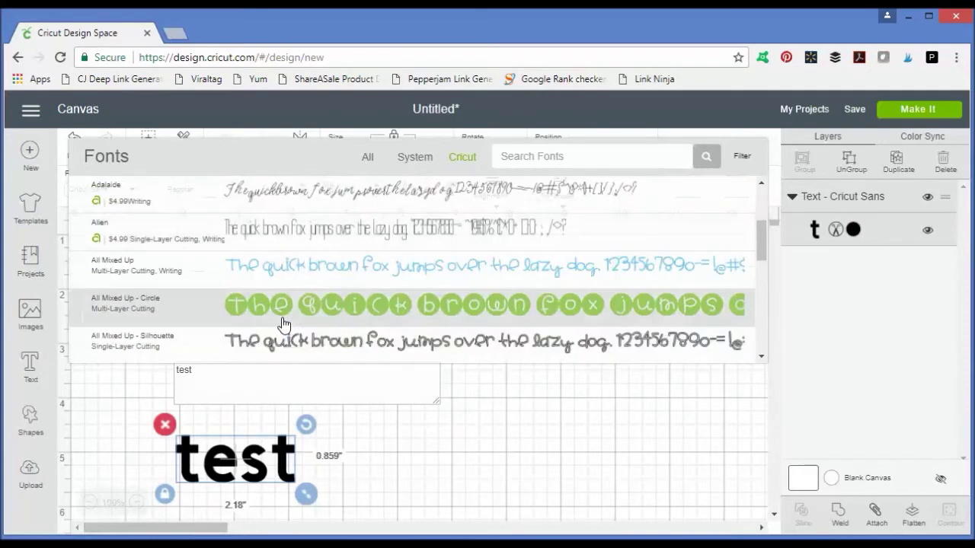
scroll(281, 322, down, 1)
scroll(280, 320, down, 3)
scroll(275, 316, down, 2)
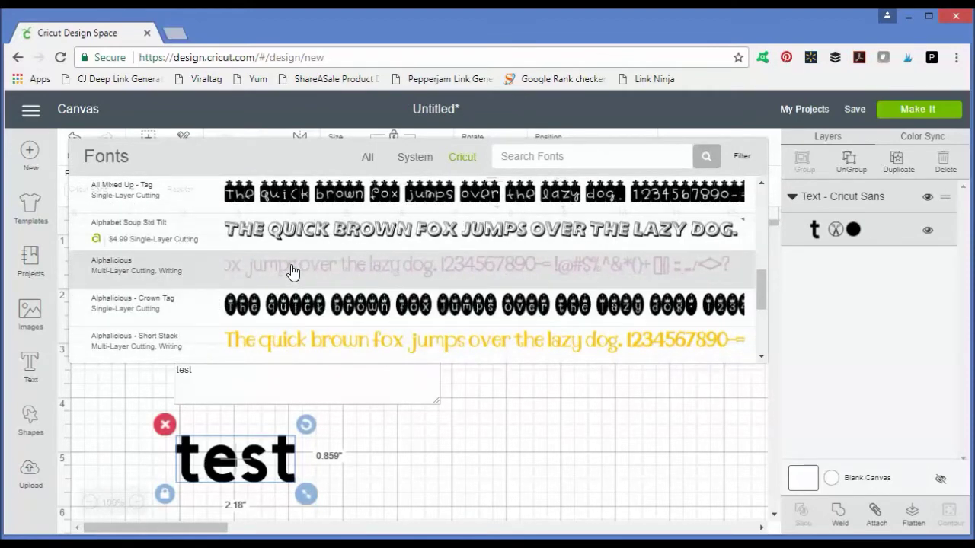
click(293, 272)
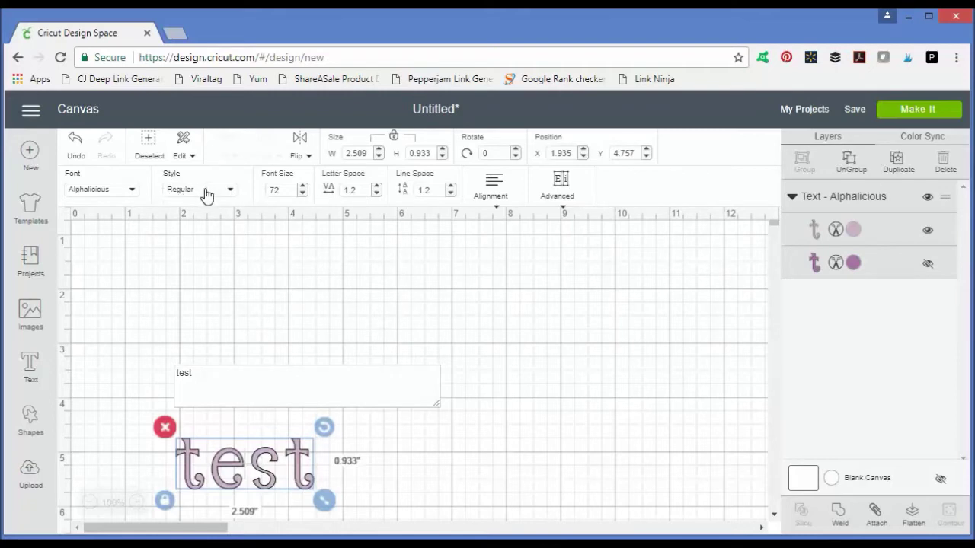
Try Alphalicious's Writing style, then revert the text to Arial Regular.
click(206, 195)
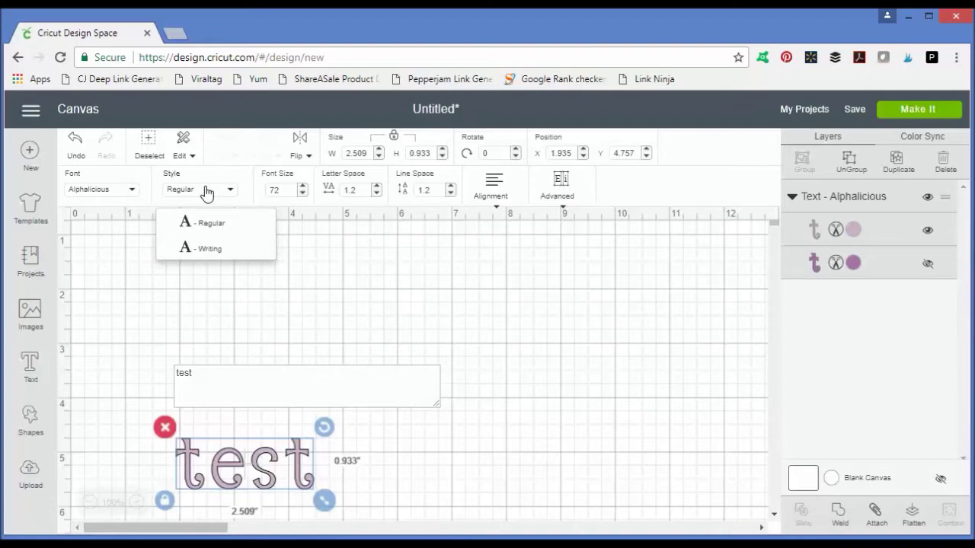
click(210, 257)
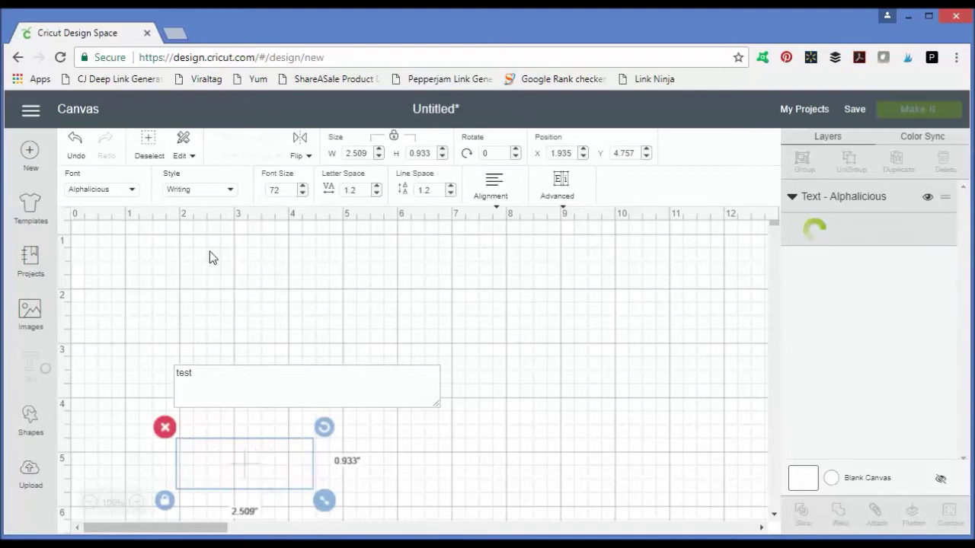
key(ctrl+z)
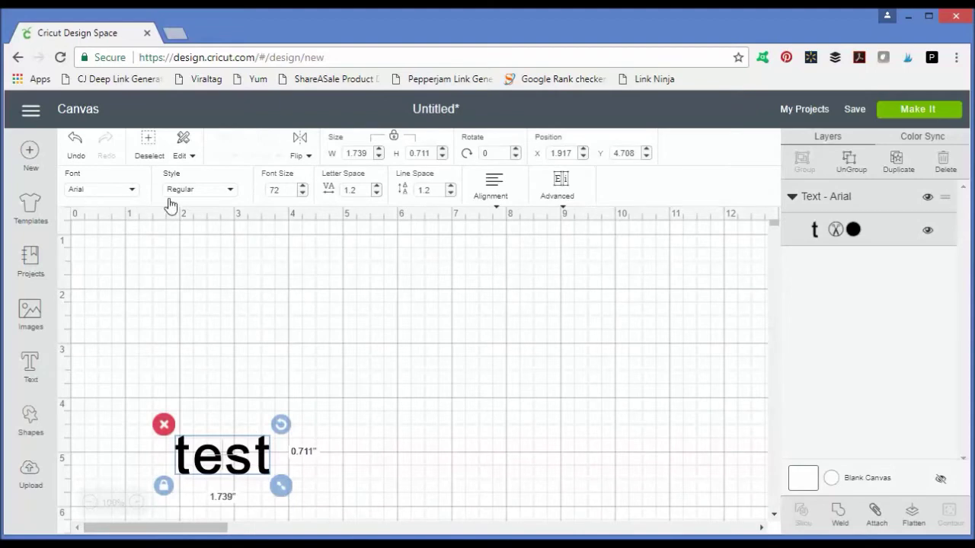
click(211, 196)
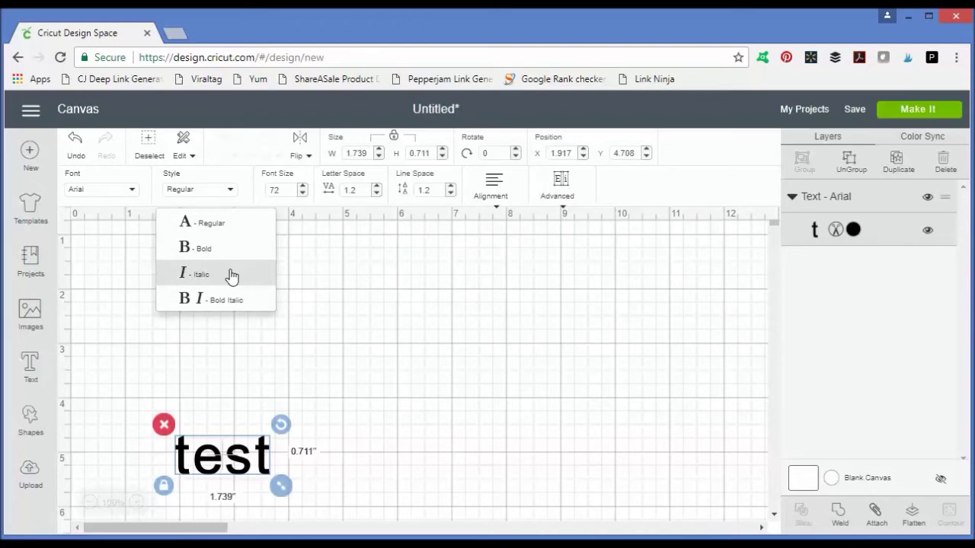
Move the Arial text to the upper left and enlarge it to about 4.26 × 1.74 inches.
click(302, 188)
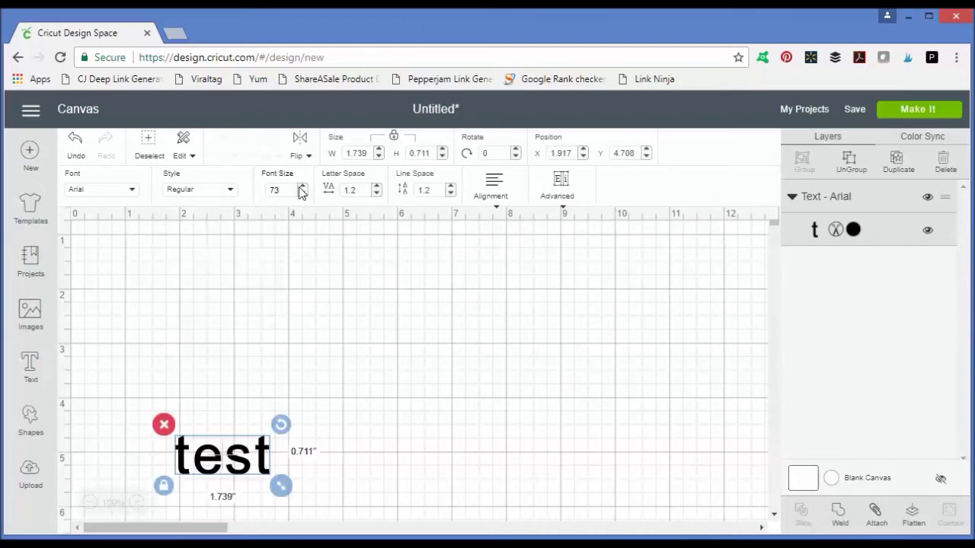
click(303, 187)
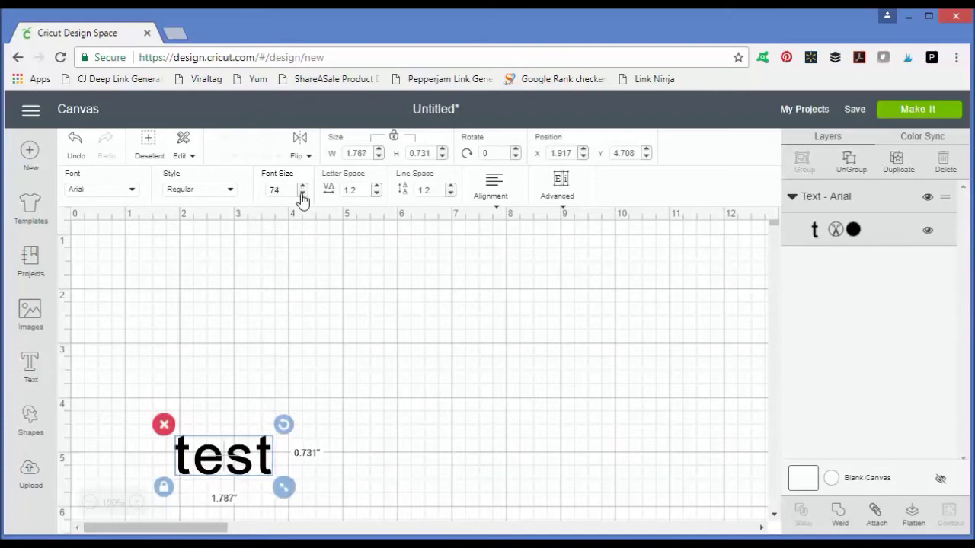
click(285, 191)
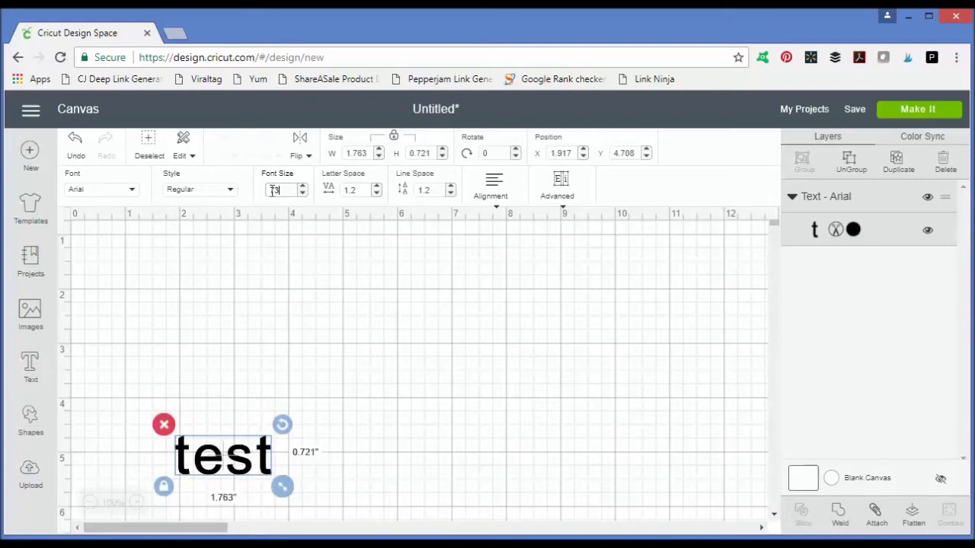
double_click(273, 190)
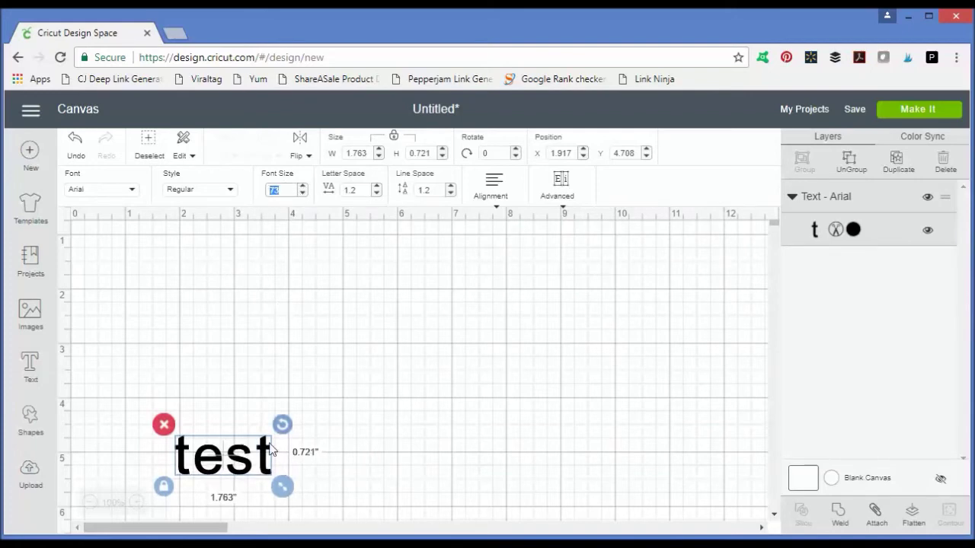
drag(221, 461, 195, 292)
mouse_move(258, 325)
mouse_down()
mouse_move(469, 428)
mouse_move(378, 379)
mouse_move(394, 385)
mouse_up()
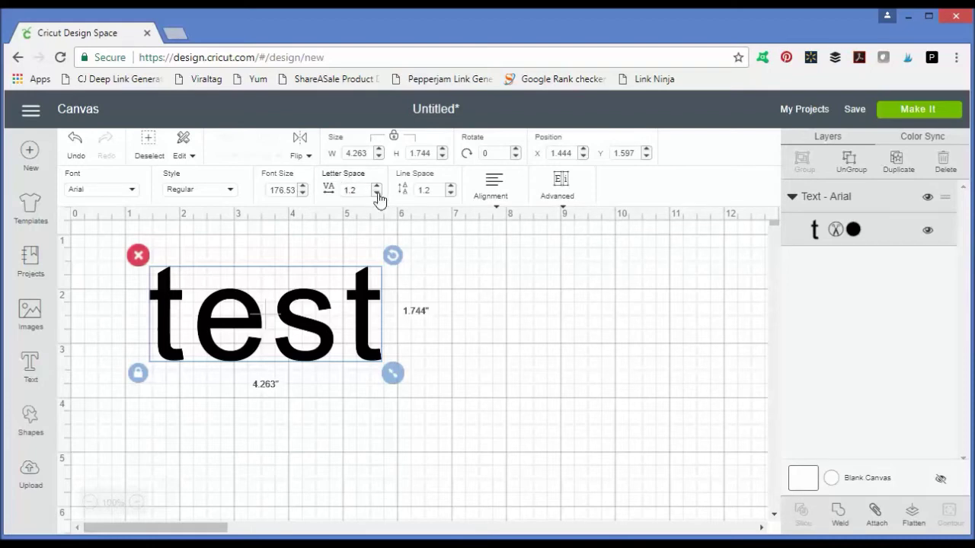
Adjust the letter spacing between 1.1 and 1.3, then tighten it to 0.6.
click(378, 194)
click(378, 195)
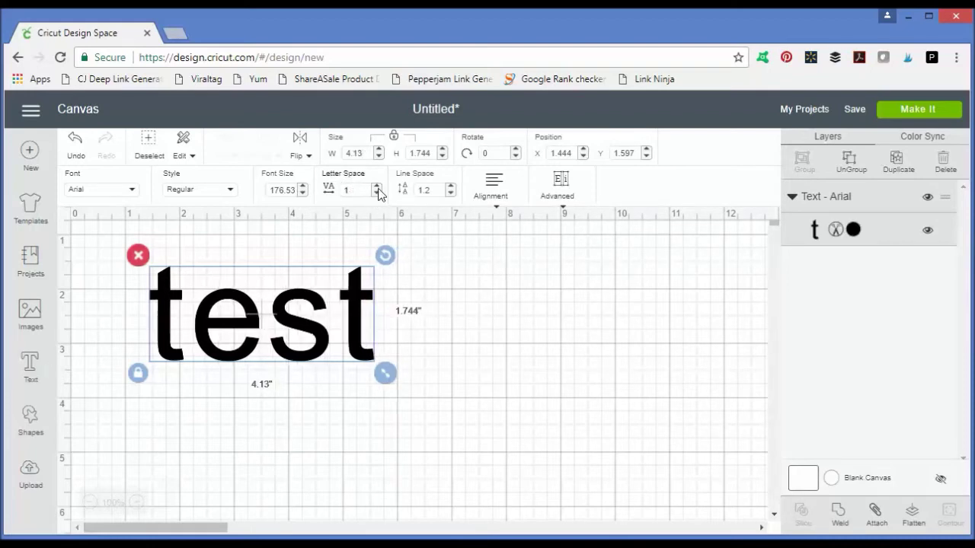
click(377, 187)
click(377, 187)
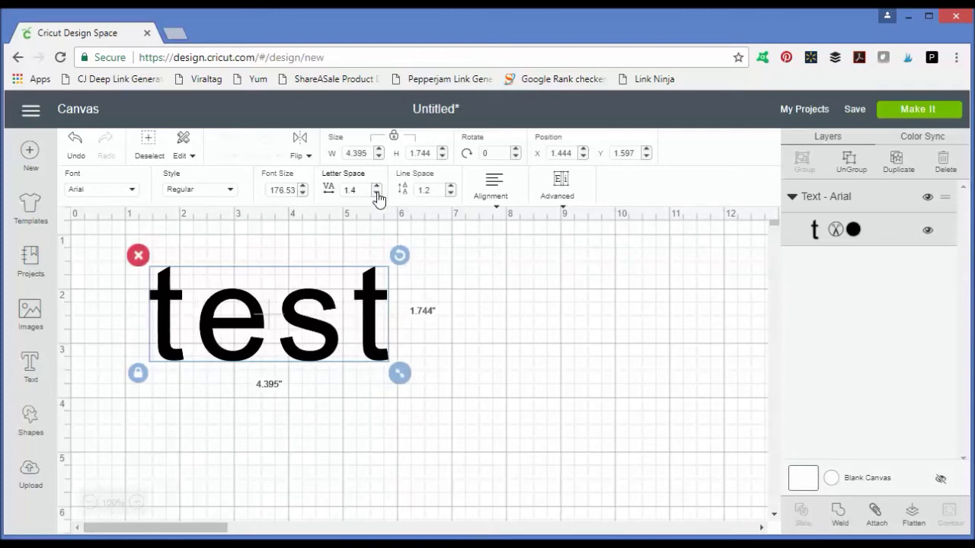
click(377, 194)
click(376, 194)
drag(361, 189, 332, 197)
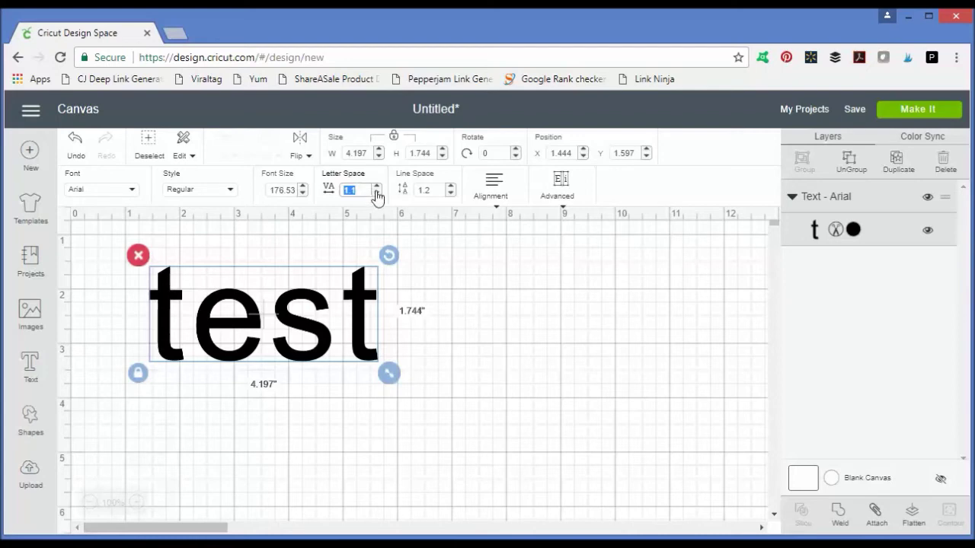
click(376, 194)
click(377, 193)
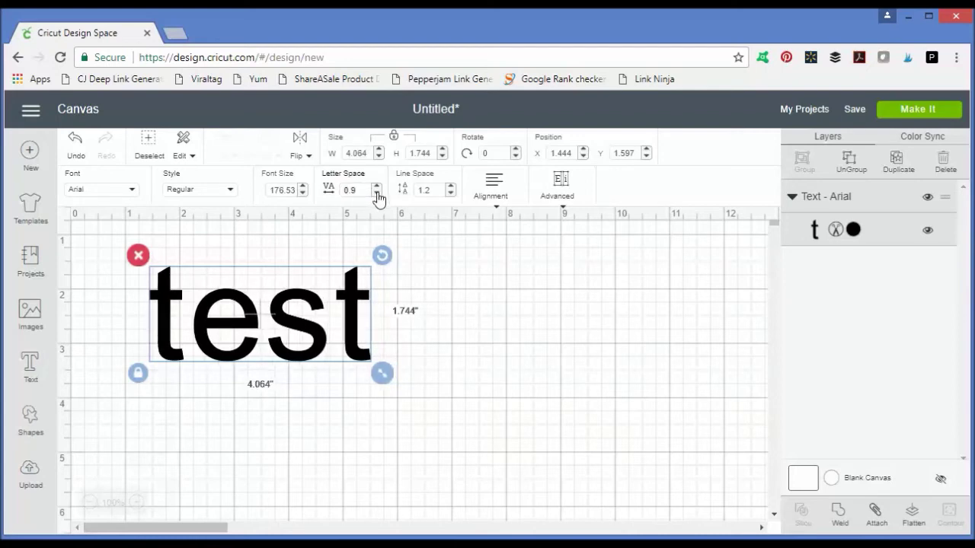
click(377, 193)
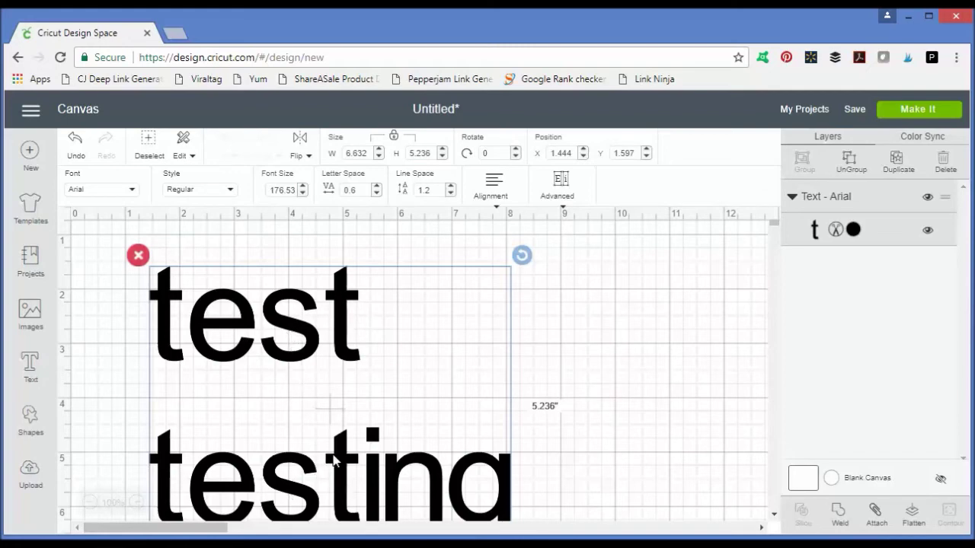
Step the line spacing down through 0 to -0.5.
click(450, 194)
click(450, 195)
click(450, 194)
click(450, 195)
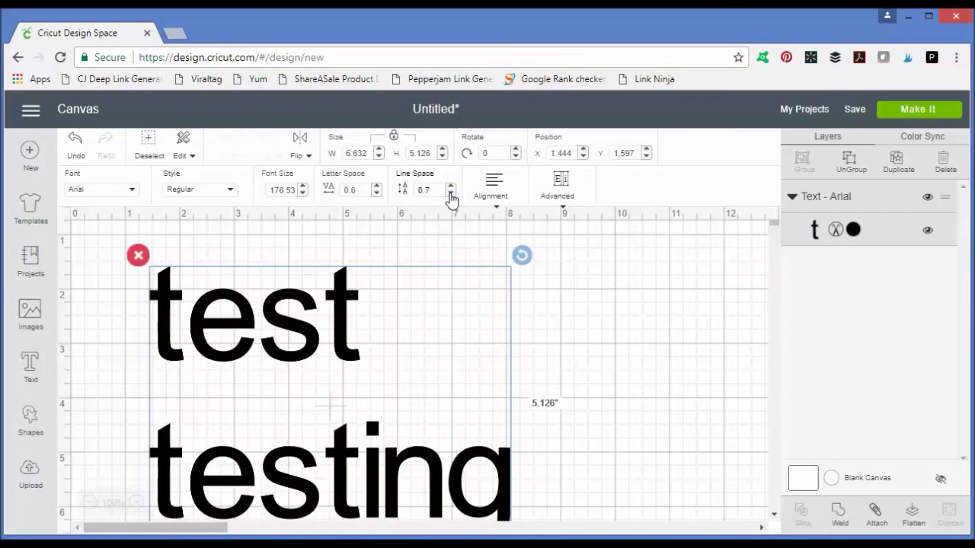
click(450, 195)
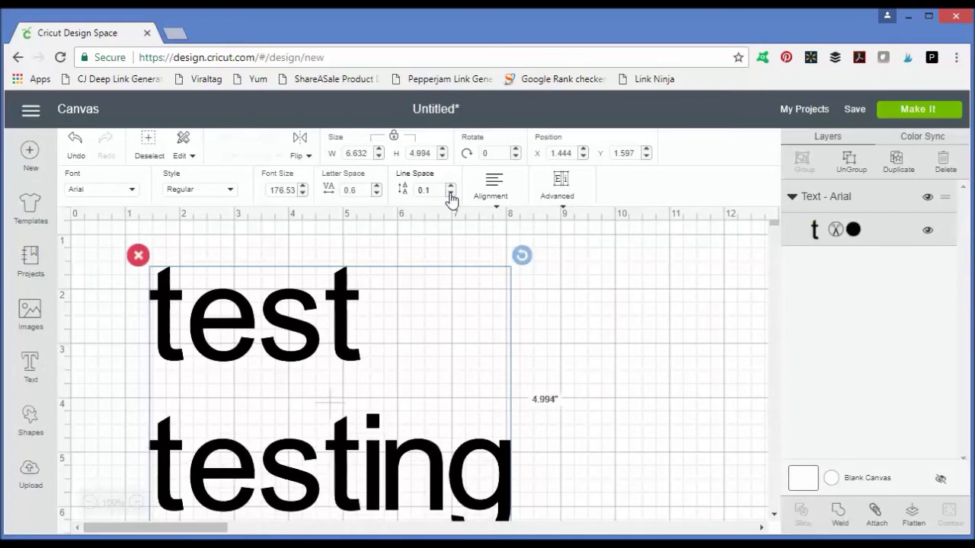
click(451, 195)
click(451, 195)
click(451, 195)
click(451, 195)
click(451, 195)
click(450, 195)
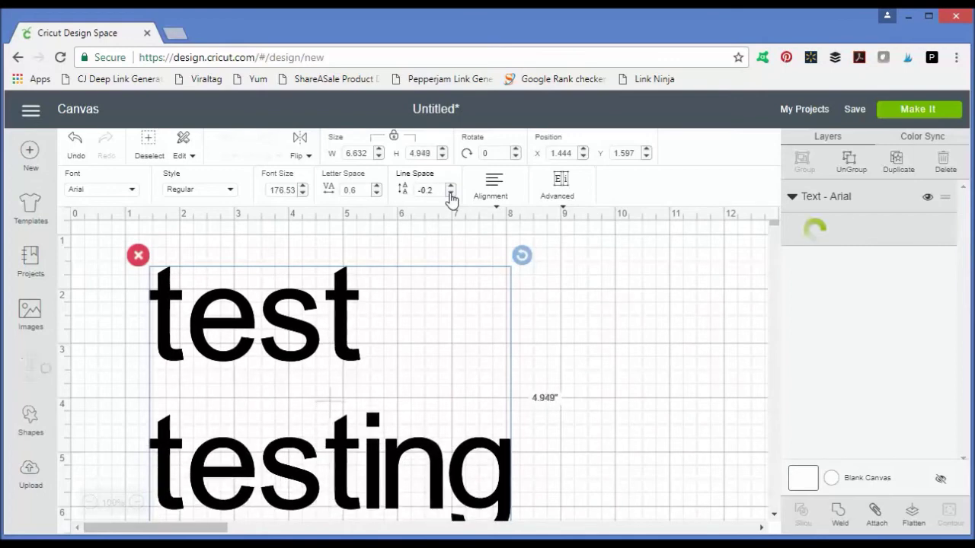
drag(438, 190, 416, 190)
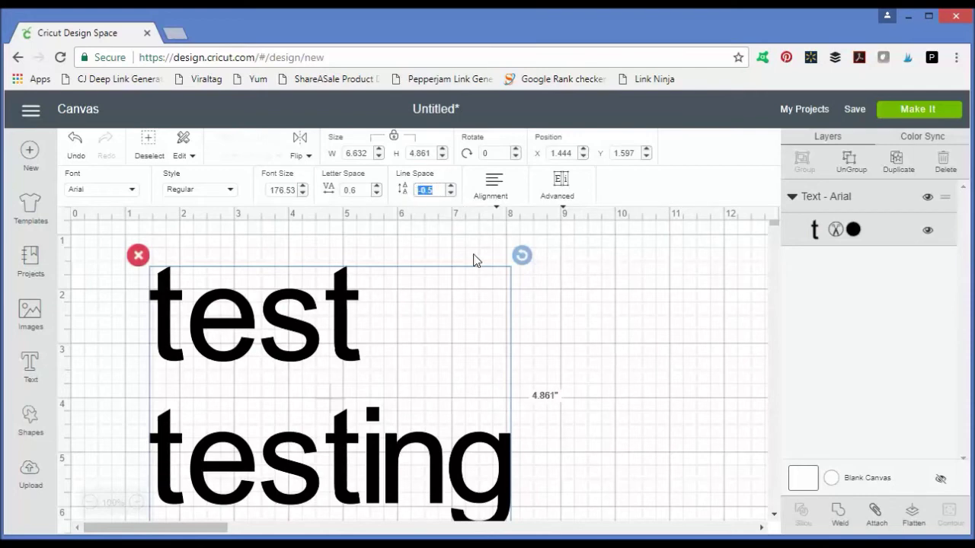
click(510, 202)
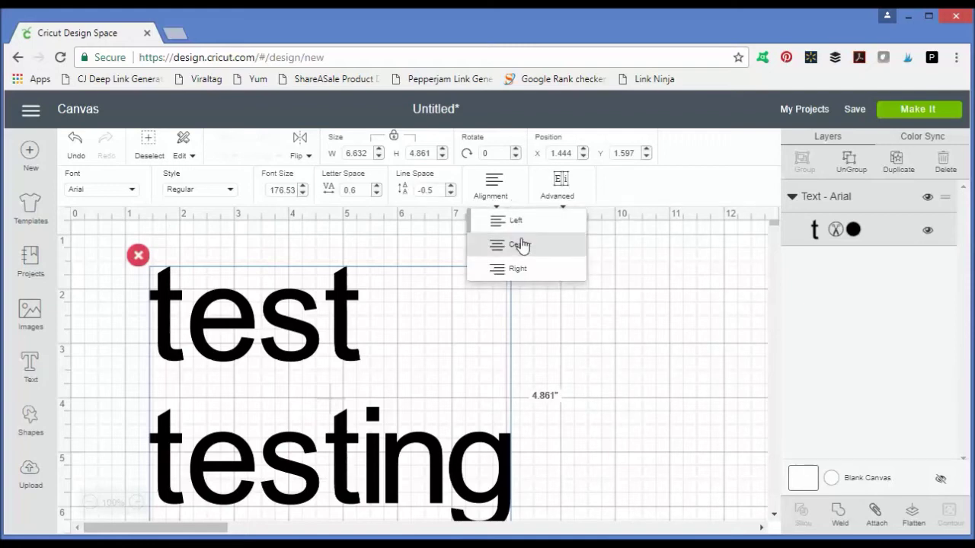
click(521, 244)
click(512, 193)
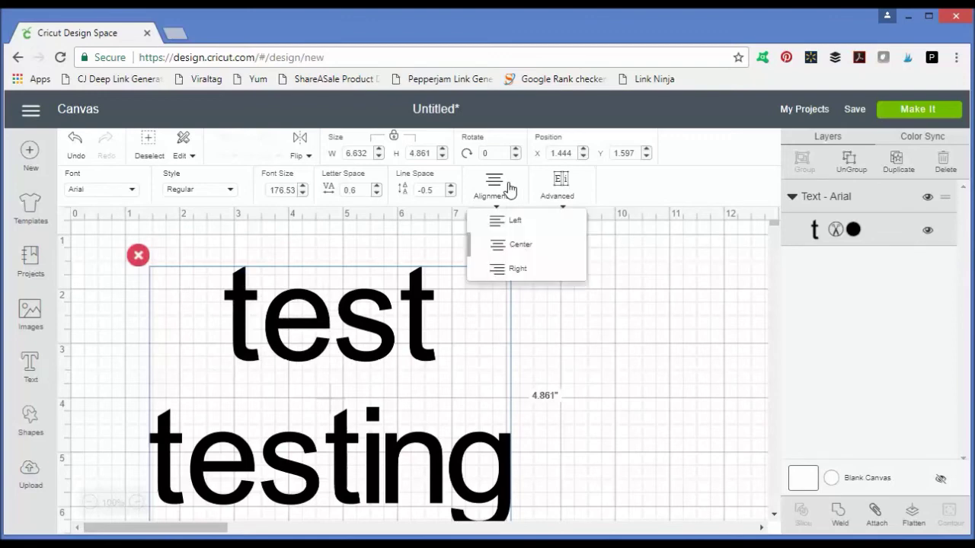
click(519, 270)
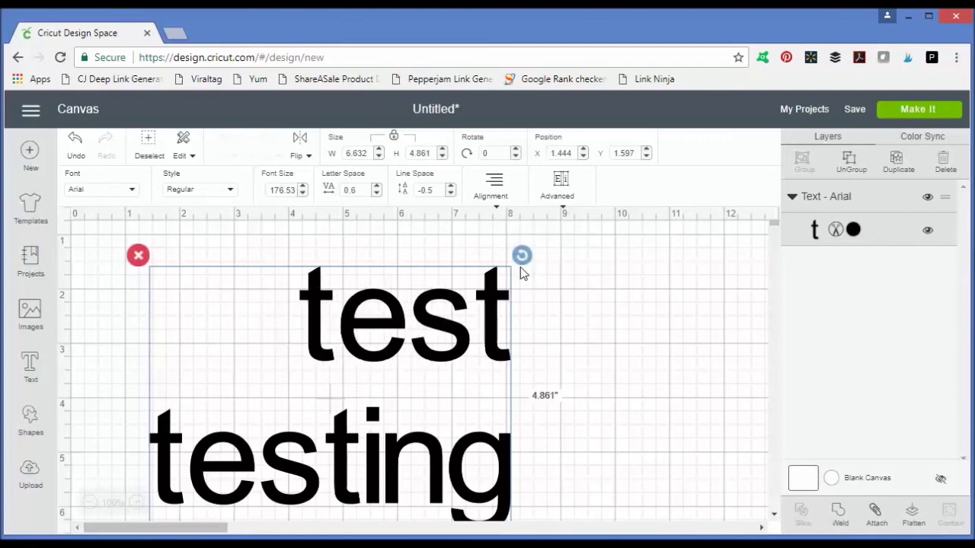
click(496, 207)
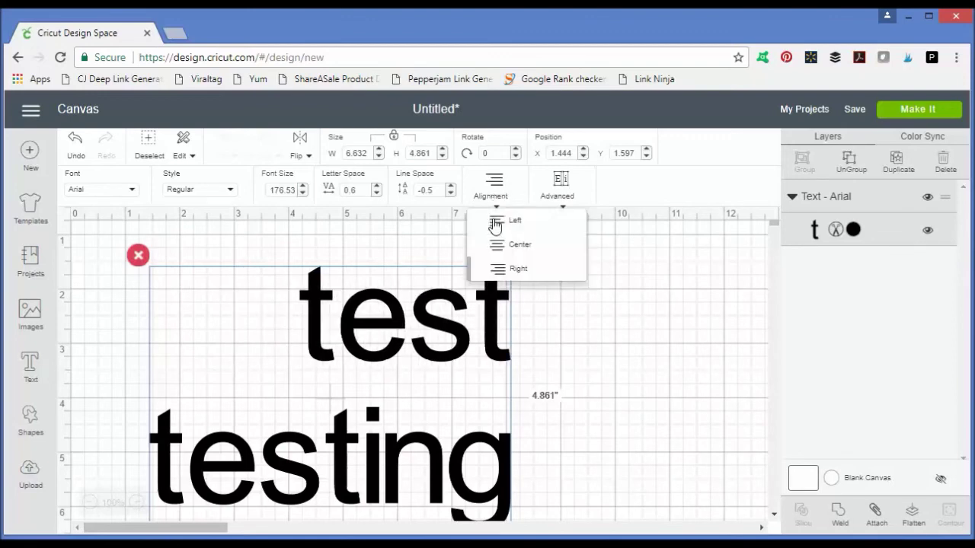
click(564, 190)
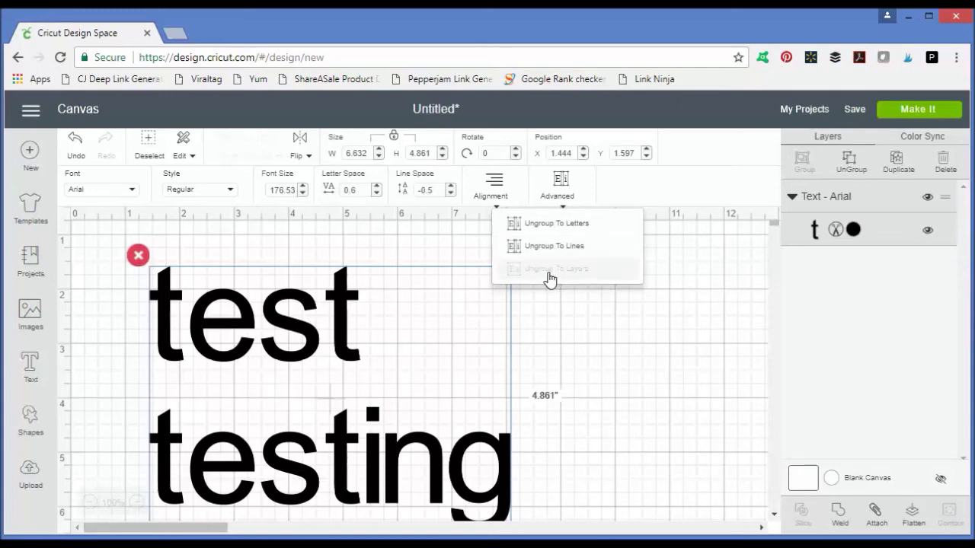
click(559, 223)
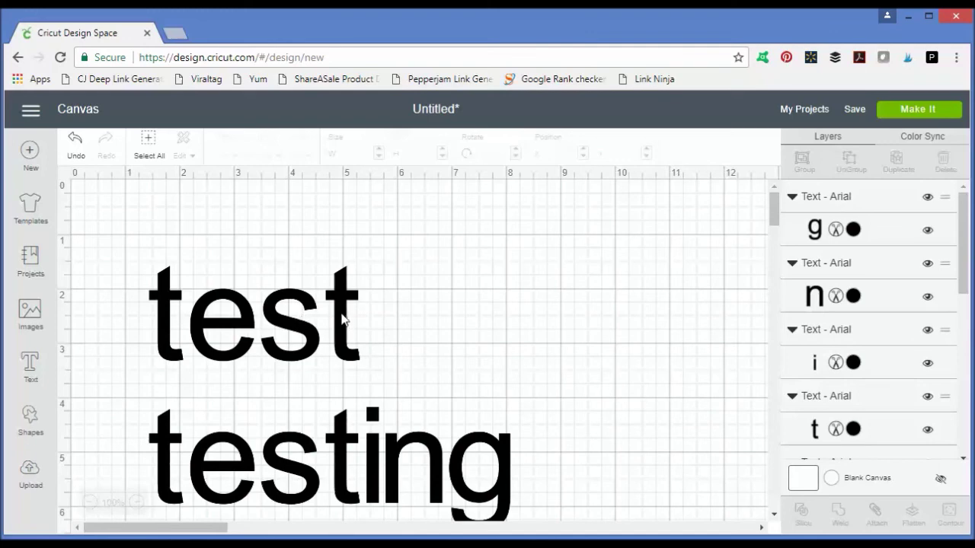
drag(343, 320, 460, 323)
drag(288, 320, 402, 322)
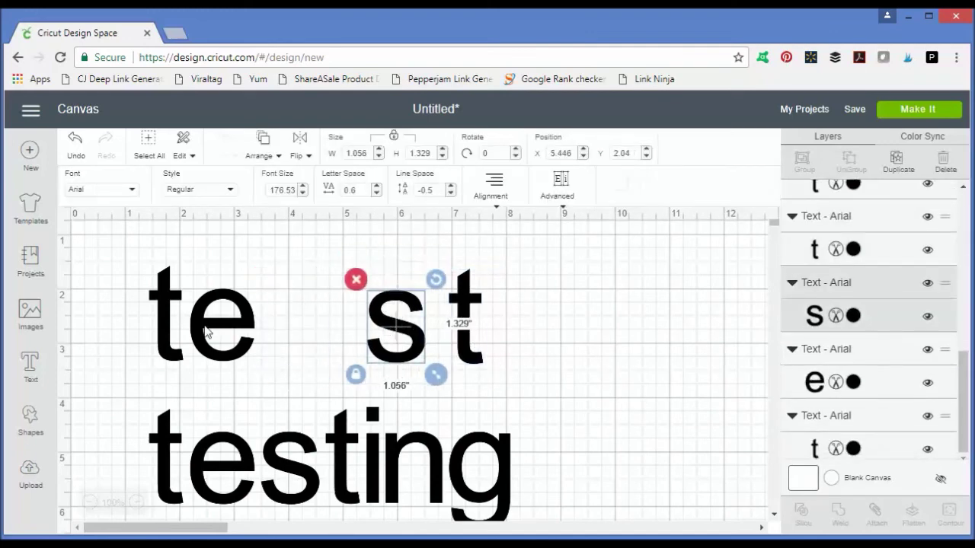
drag(205, 331, 305, 335)
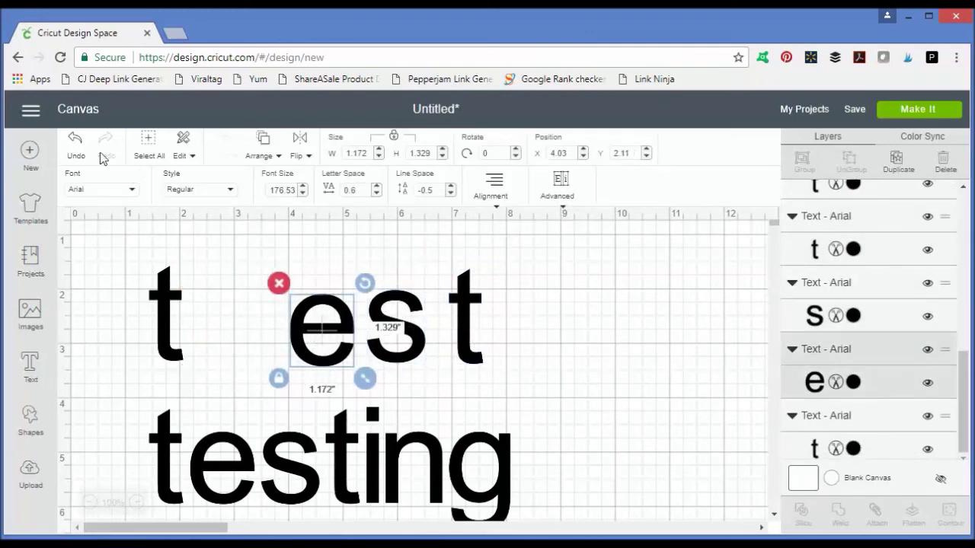
click(74, 141)
click(74, 141)
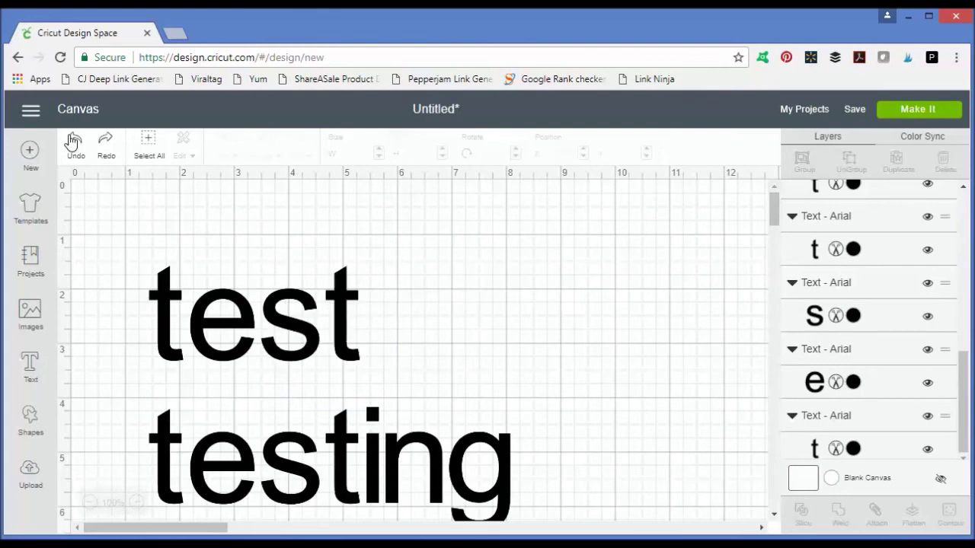
click(295, 320)
Ungroup the text to lines, placing 'test' upper left and 'testing' lower right.
click(560, 194)
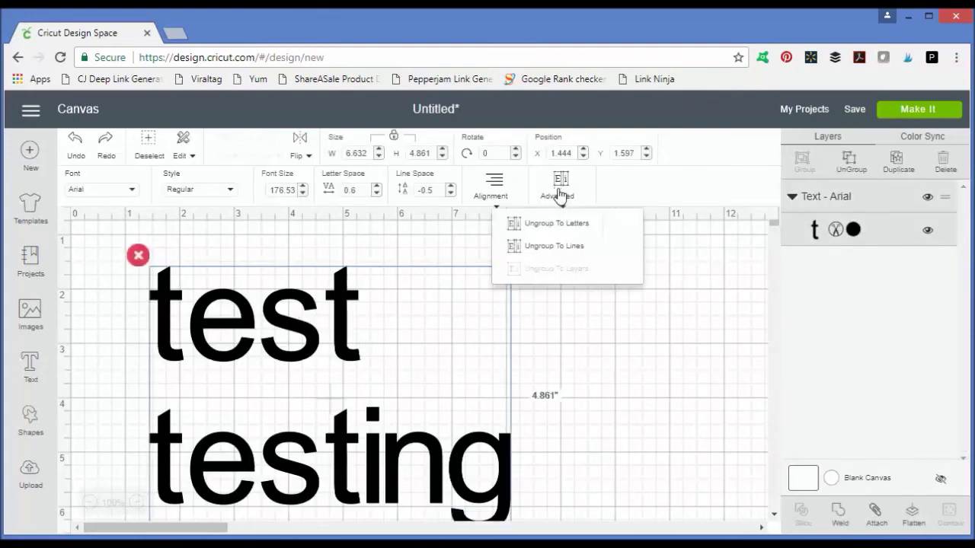
click(560, 248)
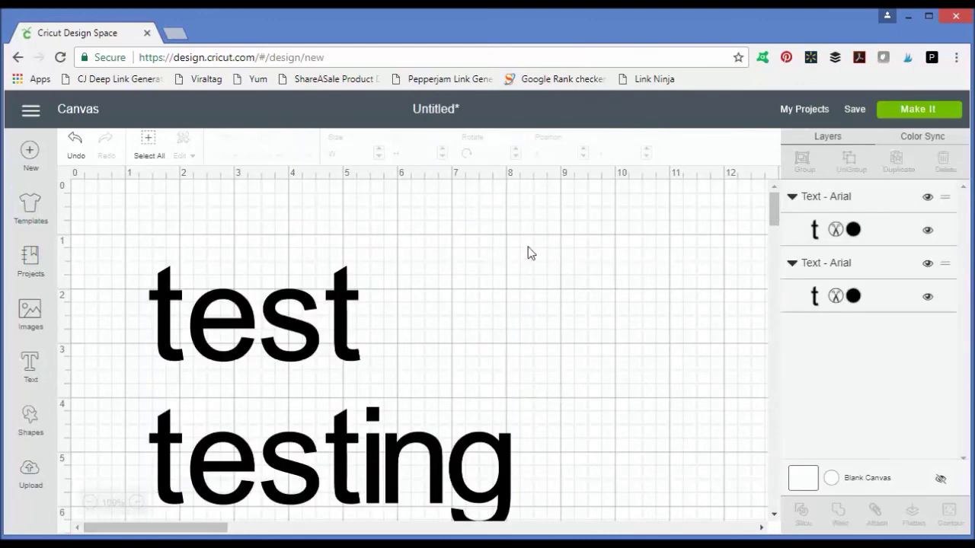
drag(295, 339, 303, 251)
drag(365, 422, 582, 457)
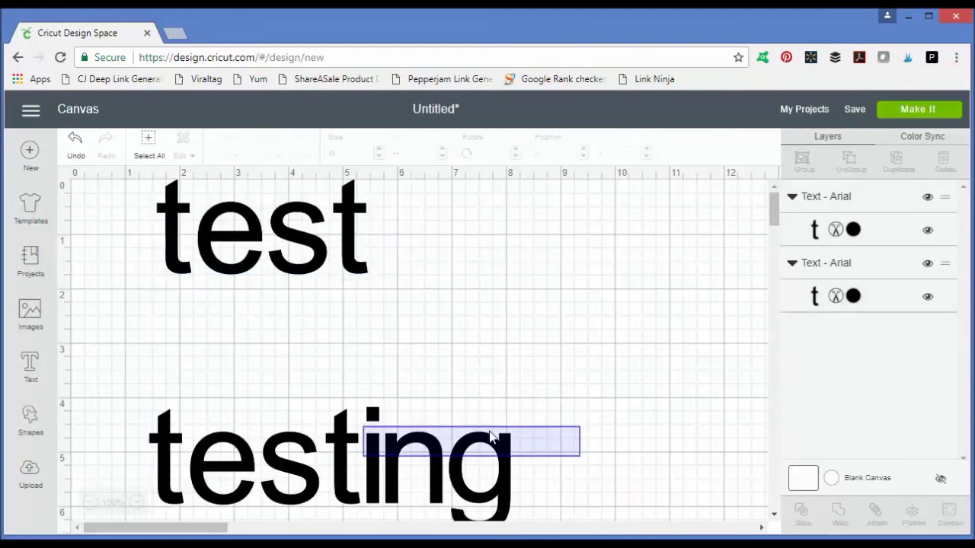
drag(324, 456, 563, 395)
drag(320, 251, 286, 320)
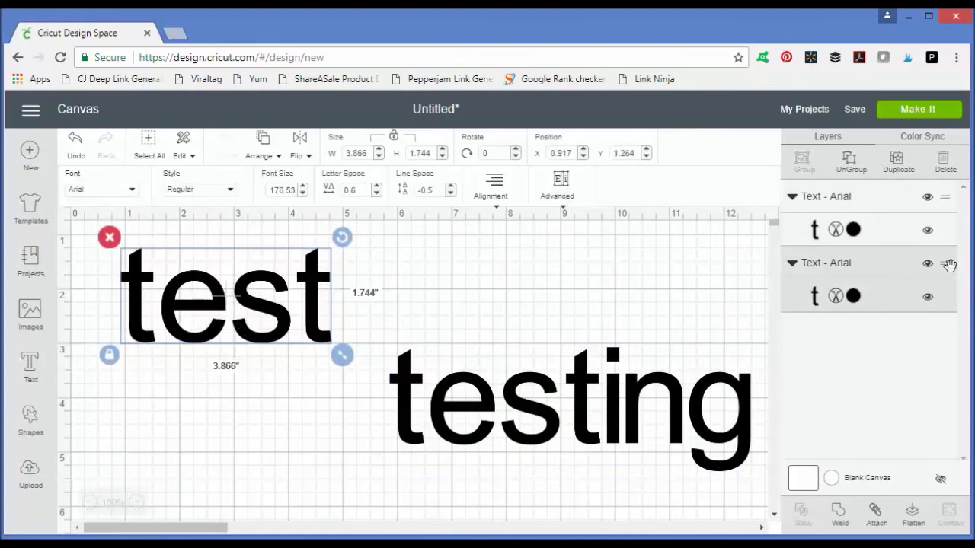